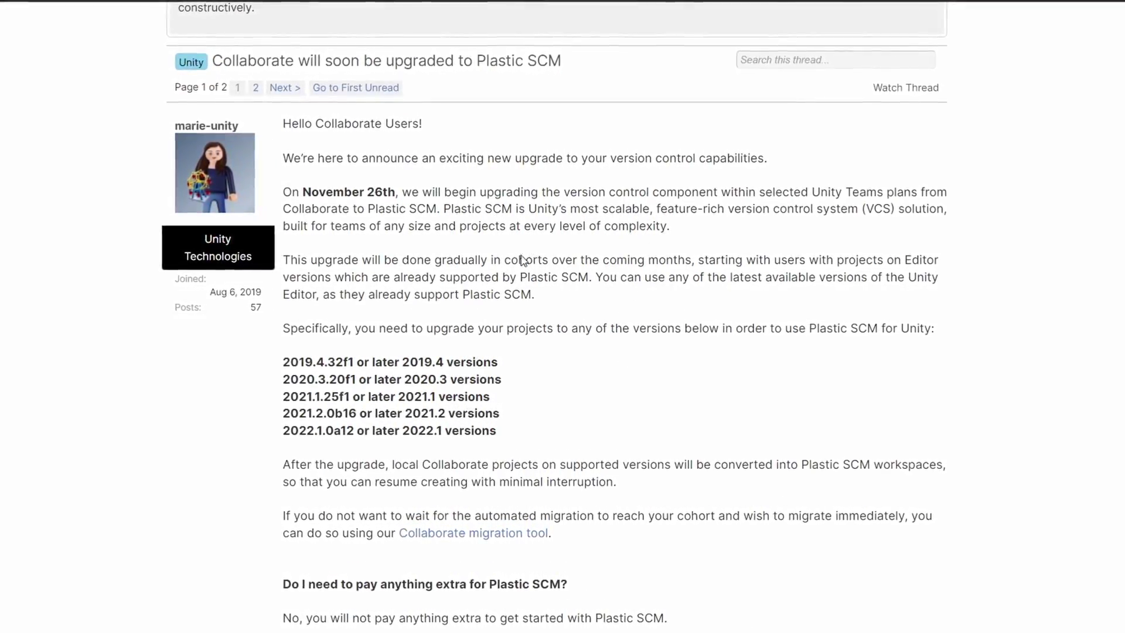
# - Read the announcement, highlighting the Collaborate mention and the Plastic SCM description
pyautogui.doubleClick(286, 208)
pyautogui.moveTo(378, 205); pyautogui.dragTo(502, 220)
pyautogui.click(598, 300)
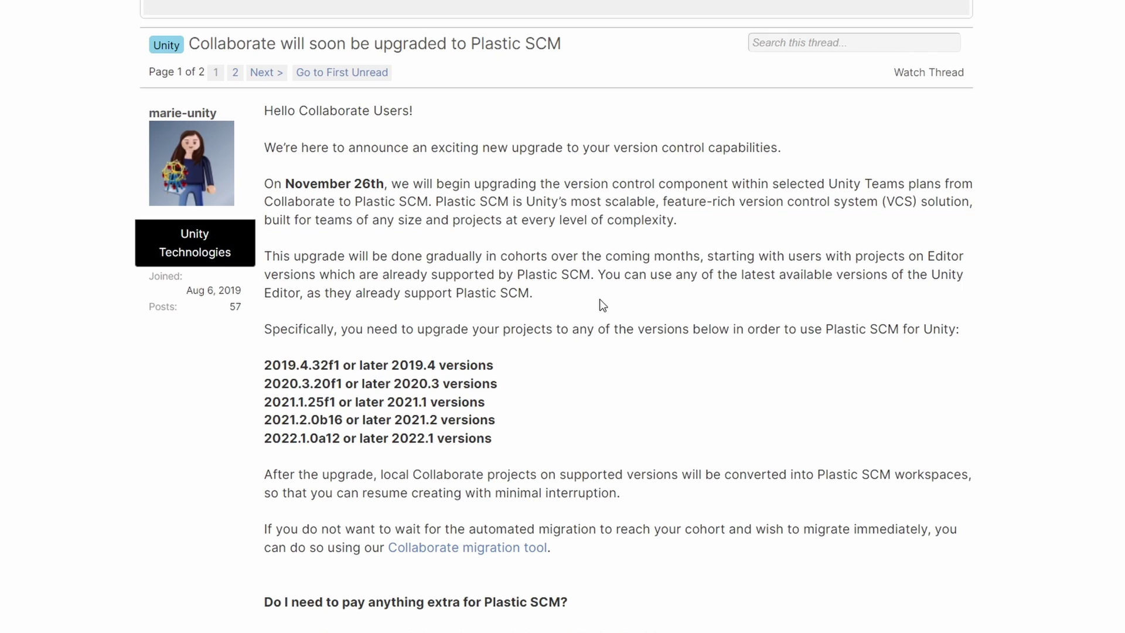
pyautogui.scroll(-10, 616, 316)
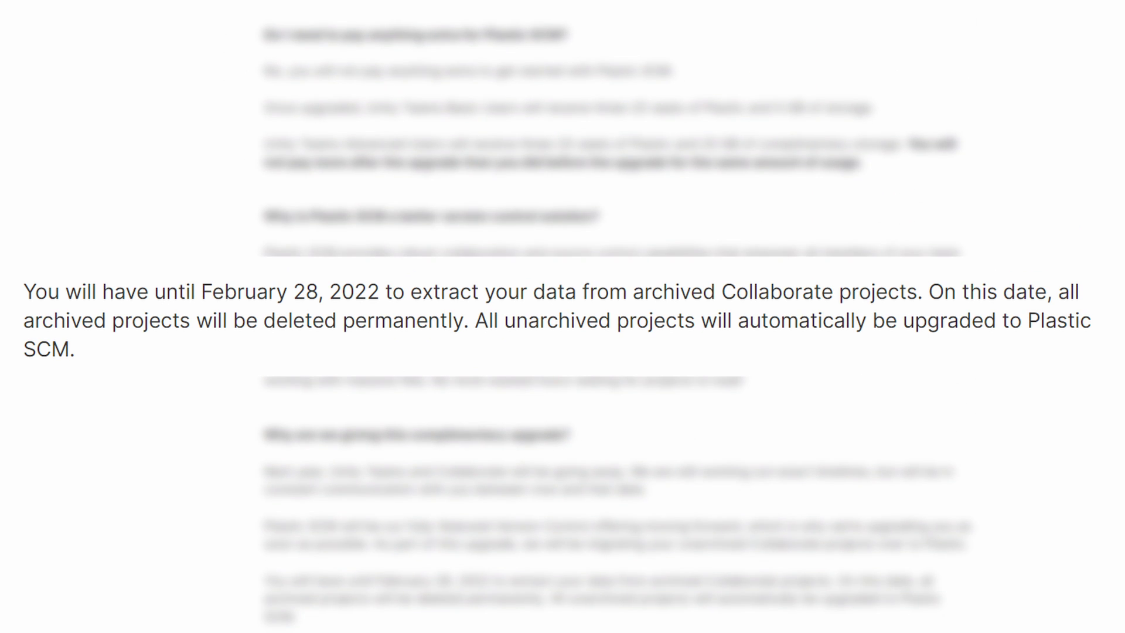
pyautogui.scroll(-2, 616, 317)
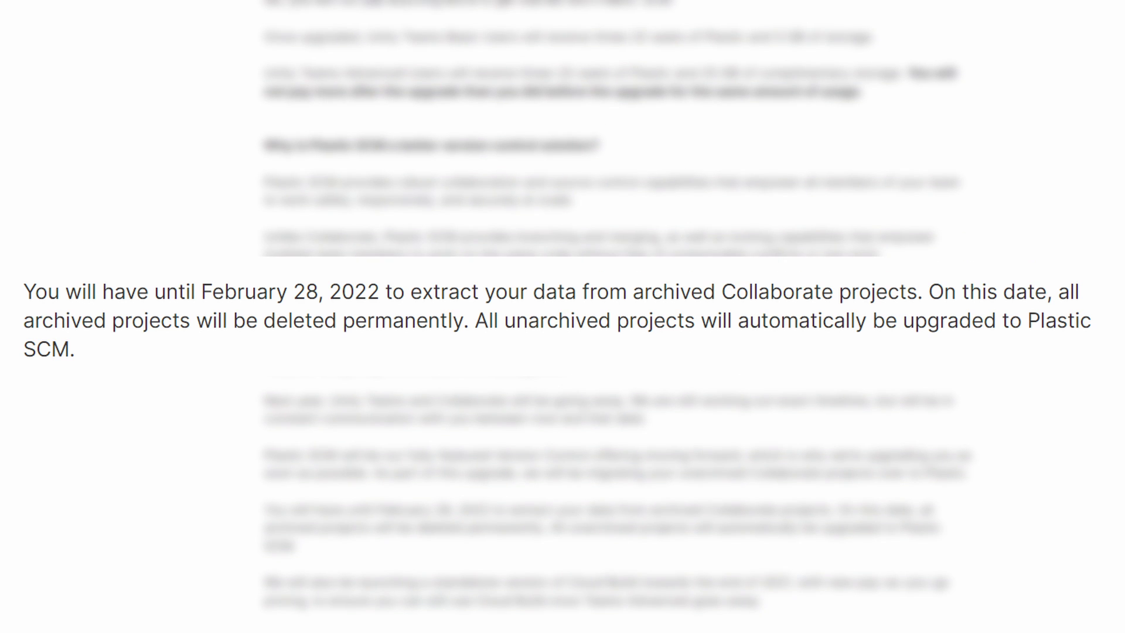
pyautogui.scroll(3, 776, 412)
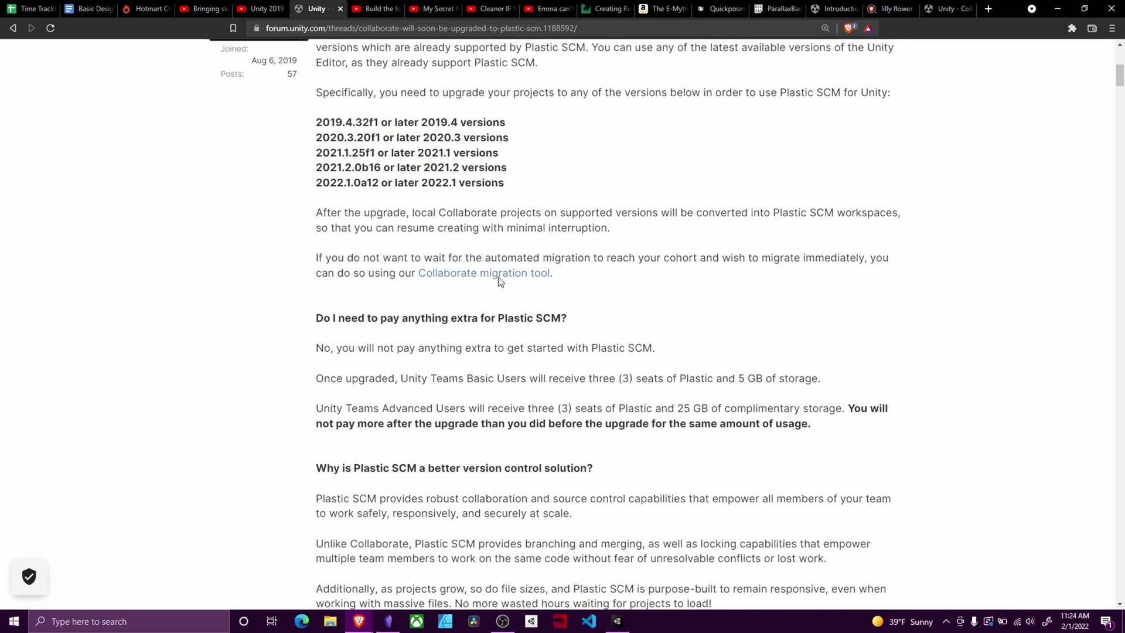
# - Highlight the Plastic SCM pricing heading and the five supported editor versions
pyautogui.moveTo(727, 334); pyautogui.dragTo(470, 320)
pyautogui.moveTo(661, 326); pyautogui.dragTo(452, 320)
pyautogui.click(668, 395)
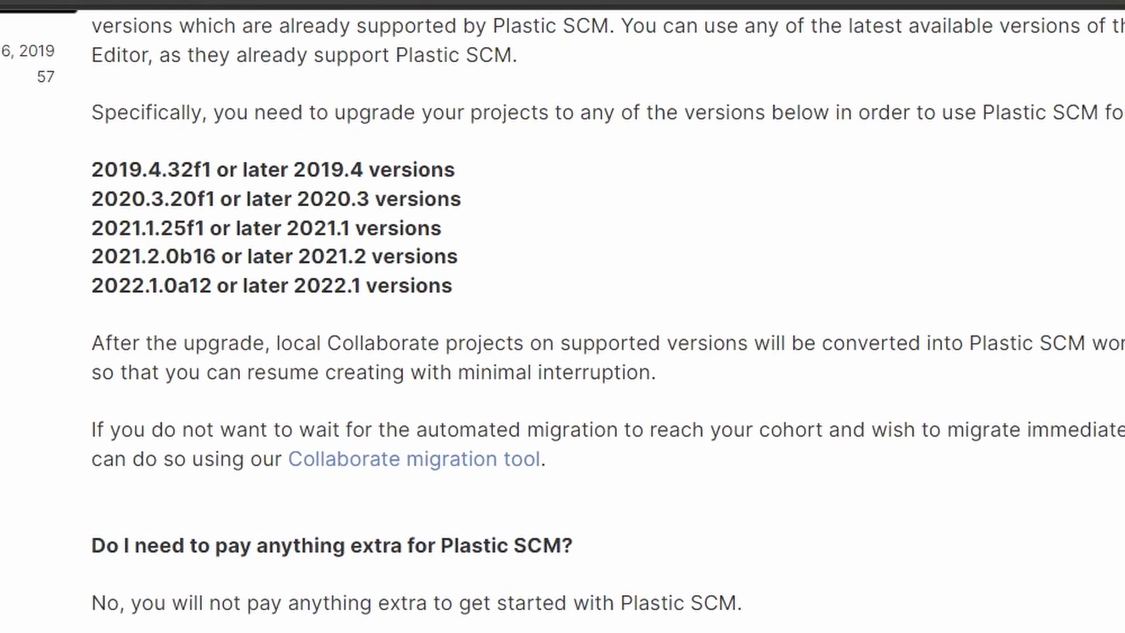
pyautogui.moveTo(453, 290); pyautogui.dragTo(92, 288)
pyautogui.click(154, 313)
pyautogui.click(535, 289)
pyautogui.click(892, 498)
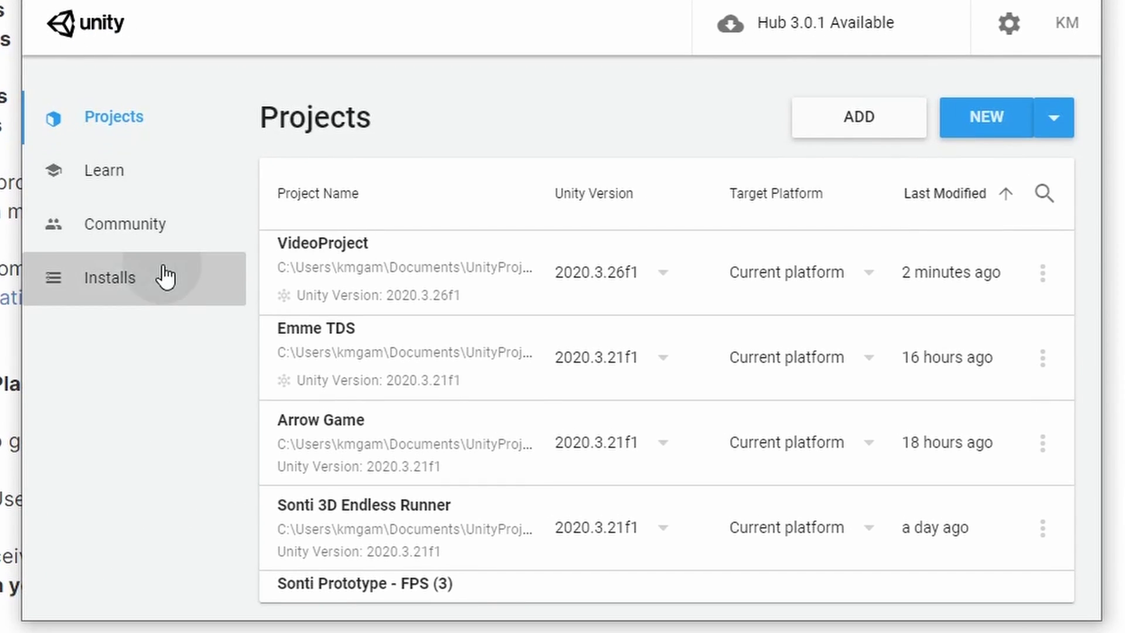
# - In Unity Hub, check Installs, confirm VideoProject uses 2020.3.26f1, and open it
pyautogui.click(351, 266)
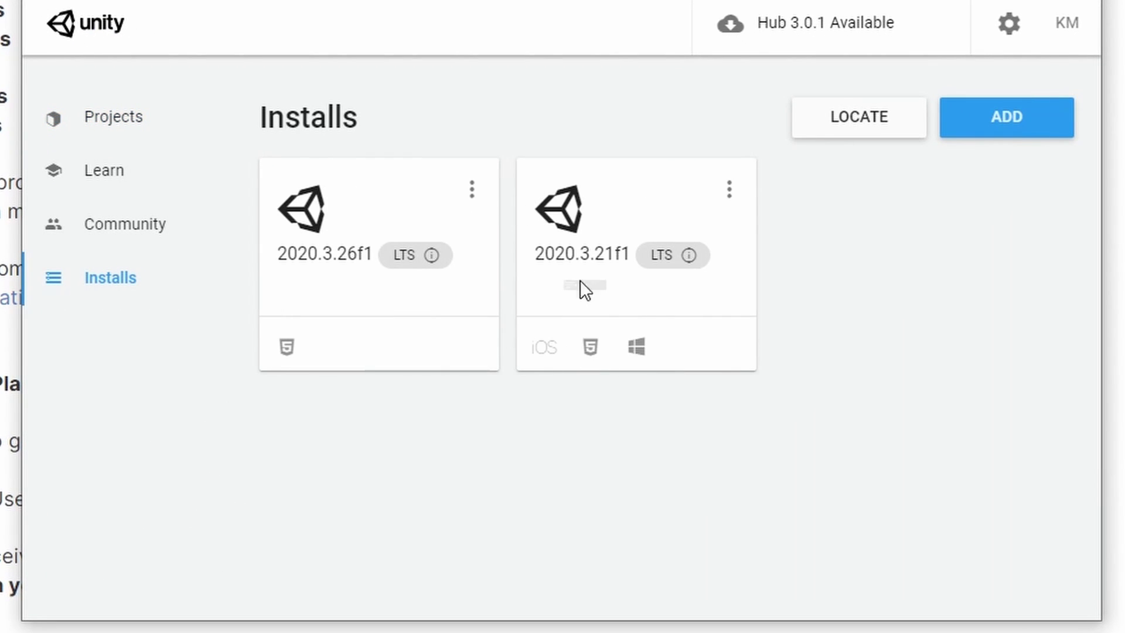
pyautogui.click(164, 135)
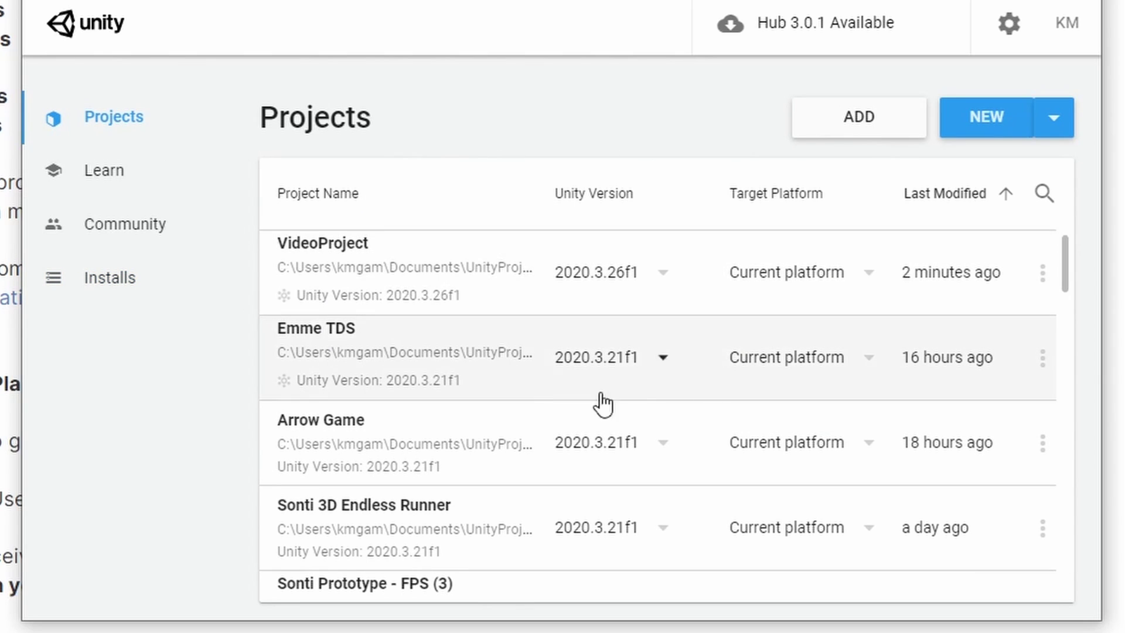
pyautogui.click(644, 272)
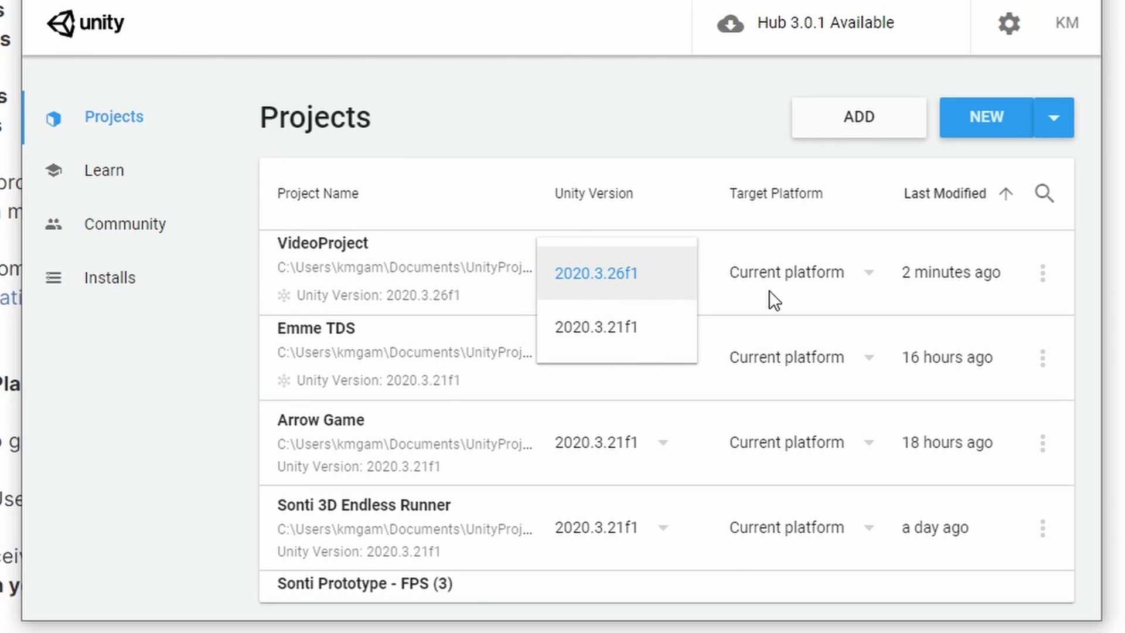
pyautogui.click(564, 95)
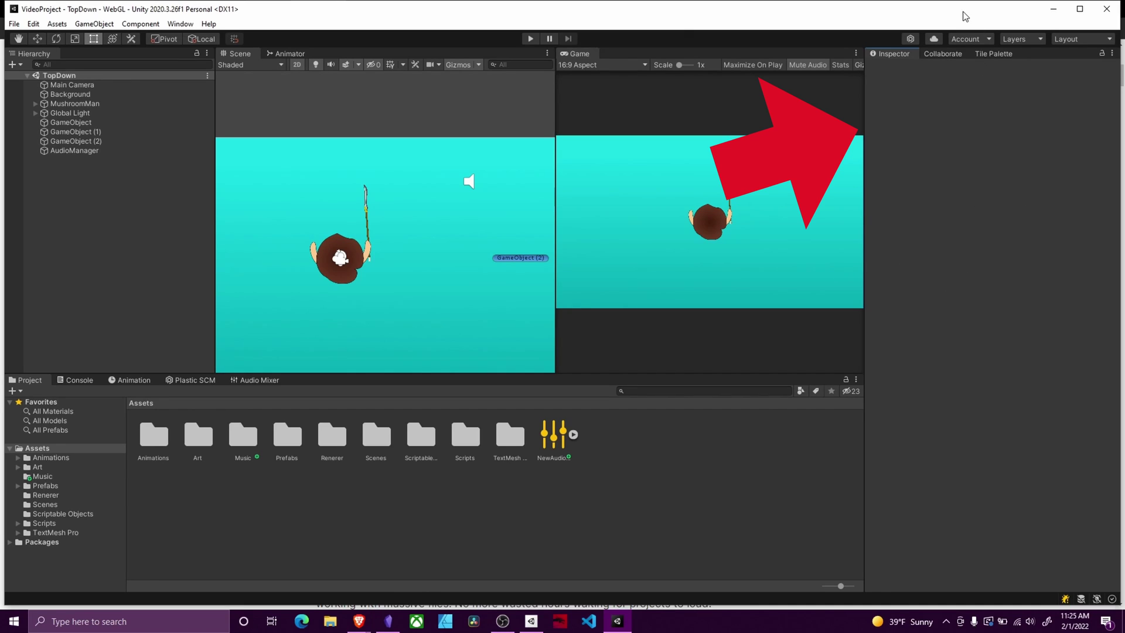
# - Show the Collaborate panel, then open the Package Manager from the Window menu
pyautogui.click(936, 54)
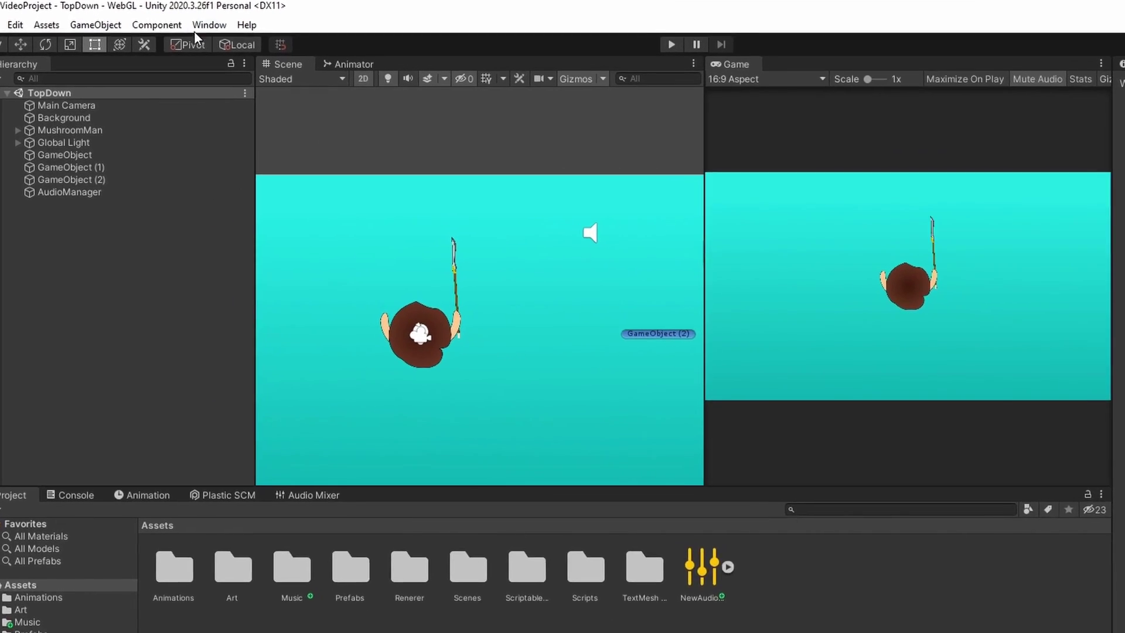
pyautogui.click(209, 24)
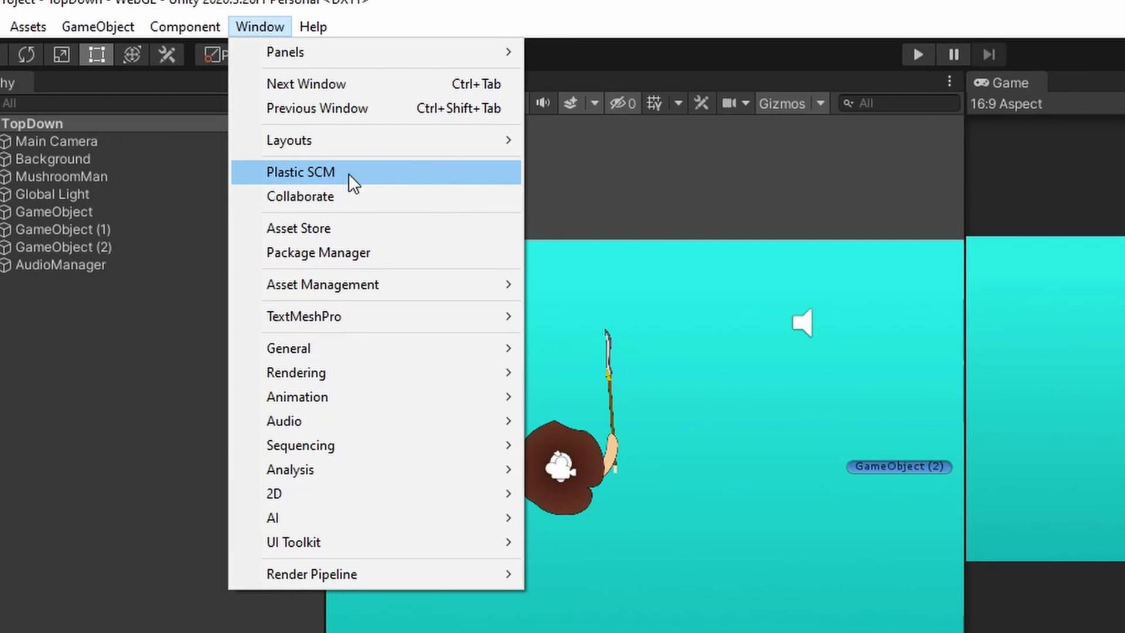
pyautogui.click(351, 253)
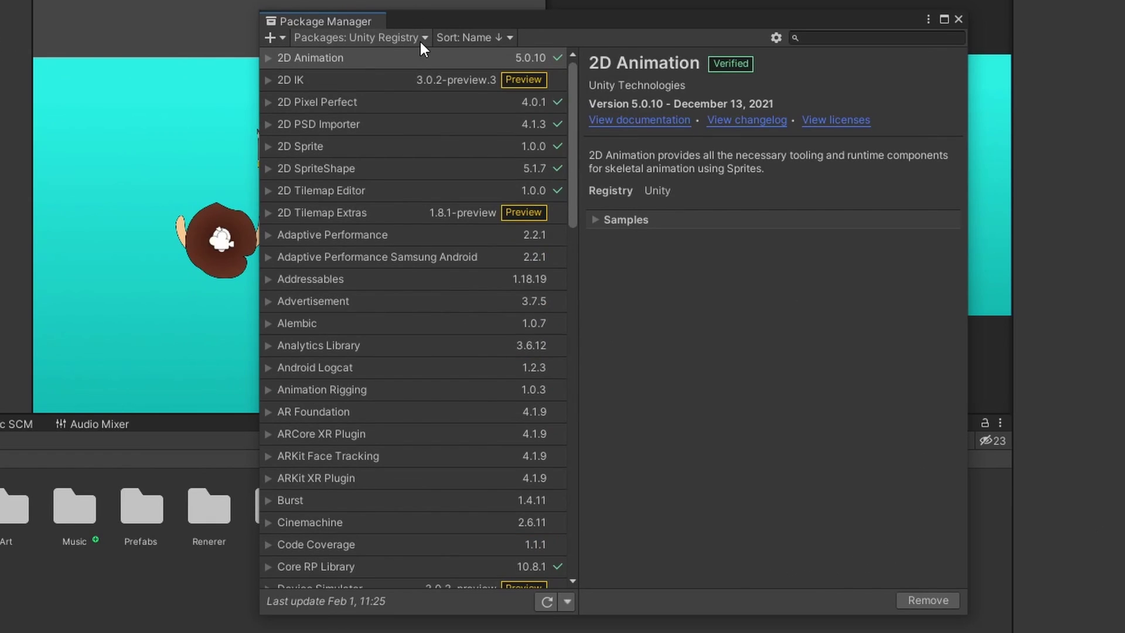
# - Check that Version Control 1.15.12 is installed in the Unity Registry, then close the Package Manager
pyautogui.scroll(-15, 407, 118)
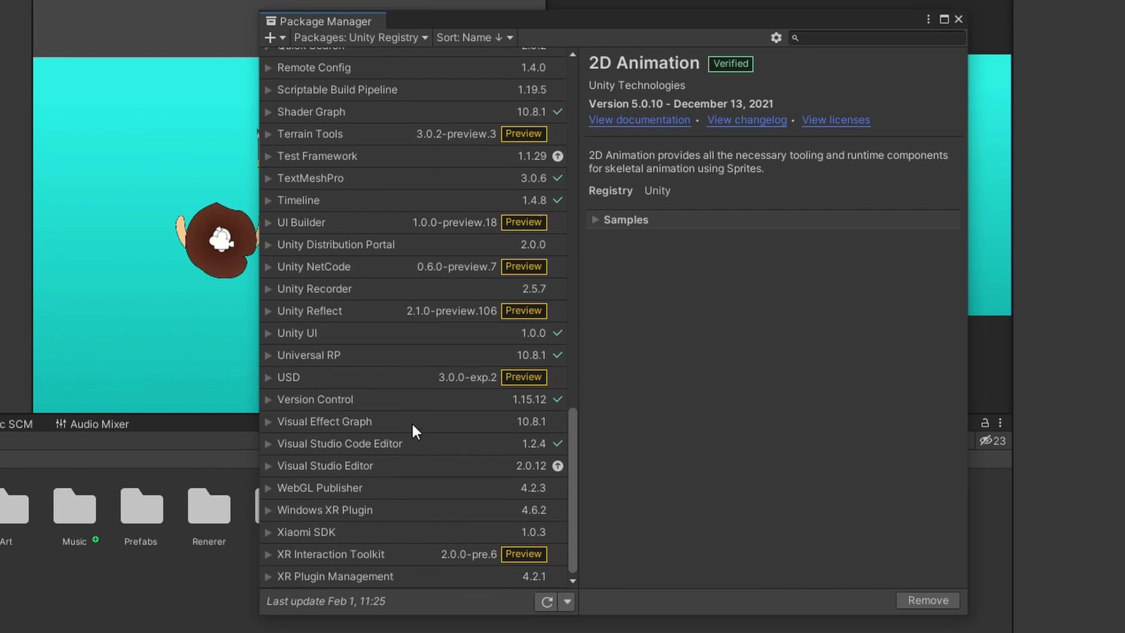
pyautogui.click(361, 383)
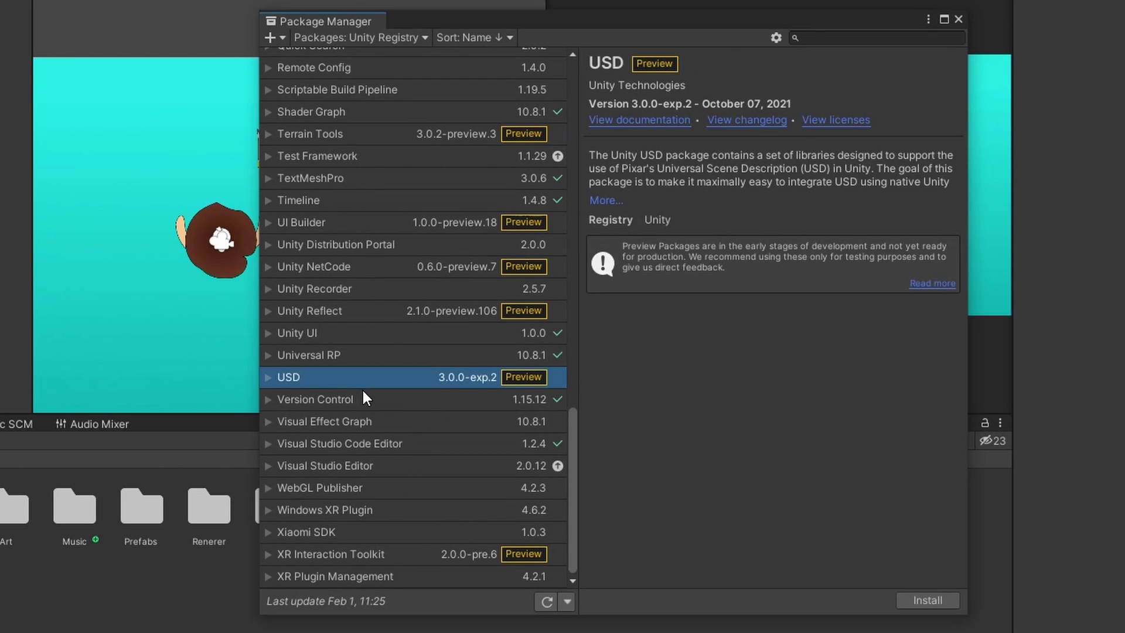
pyautogui.click(361, 390)
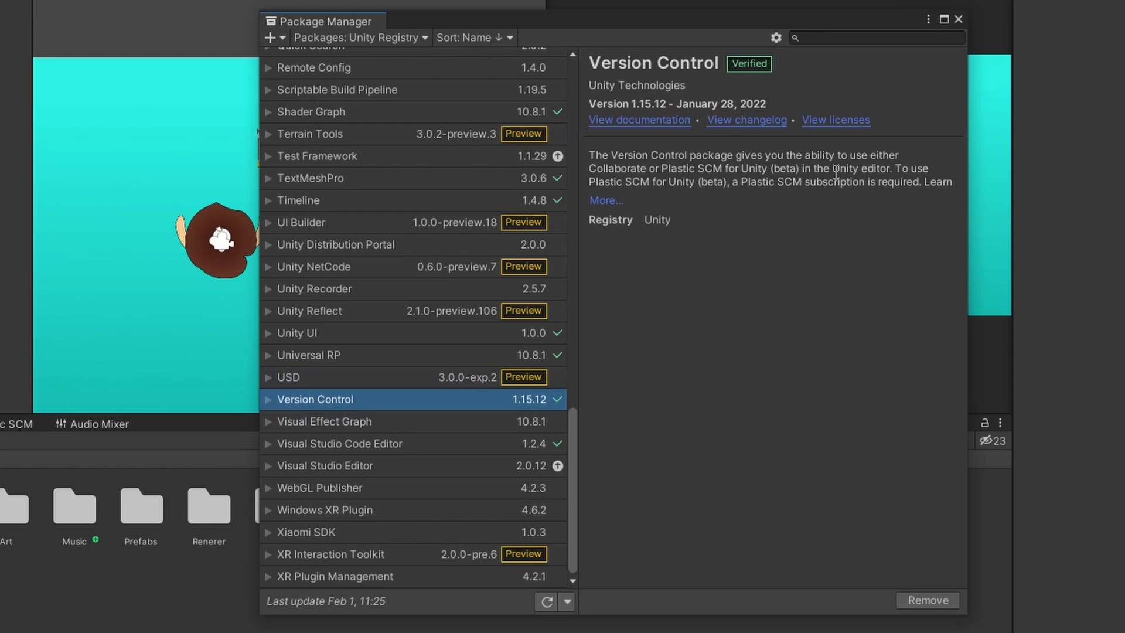
pyautogui.click(960, 19)
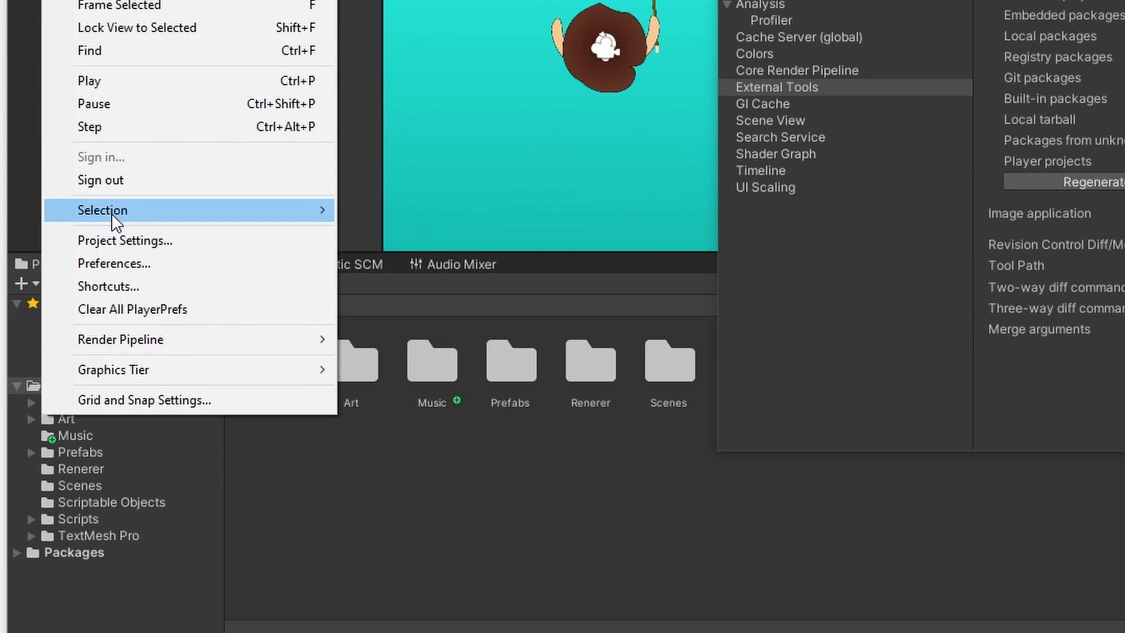
# - Close the Preferences window, returning to the TopDown scene in the main editor
pyautogui.click(131, 632)
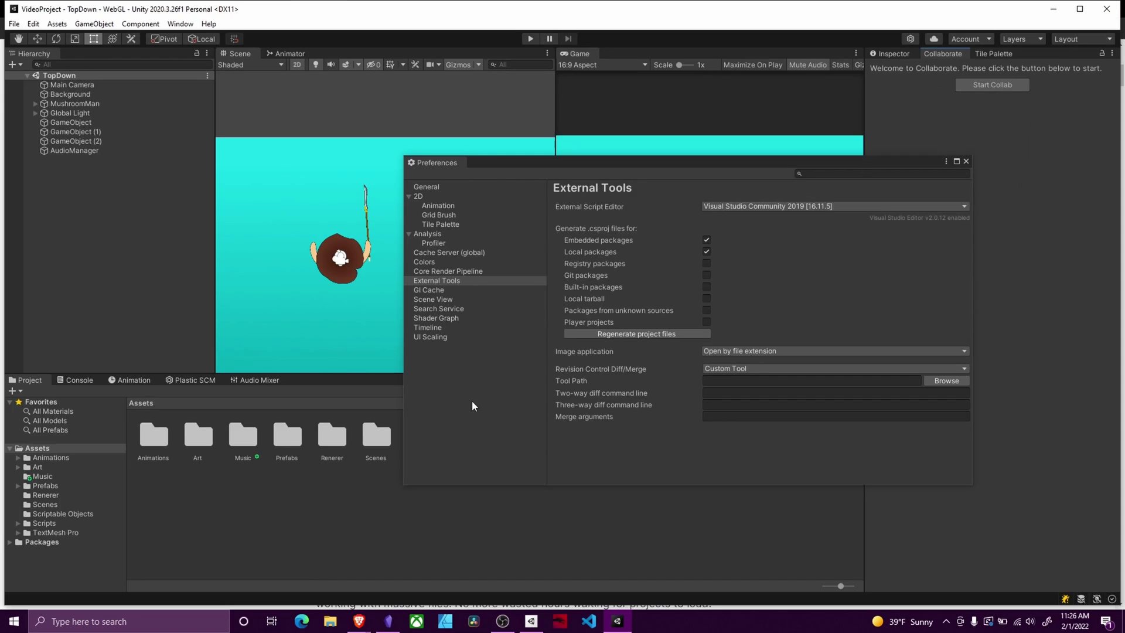
pyautogui.click(966, 161)
pyautogui.click(180, 23)
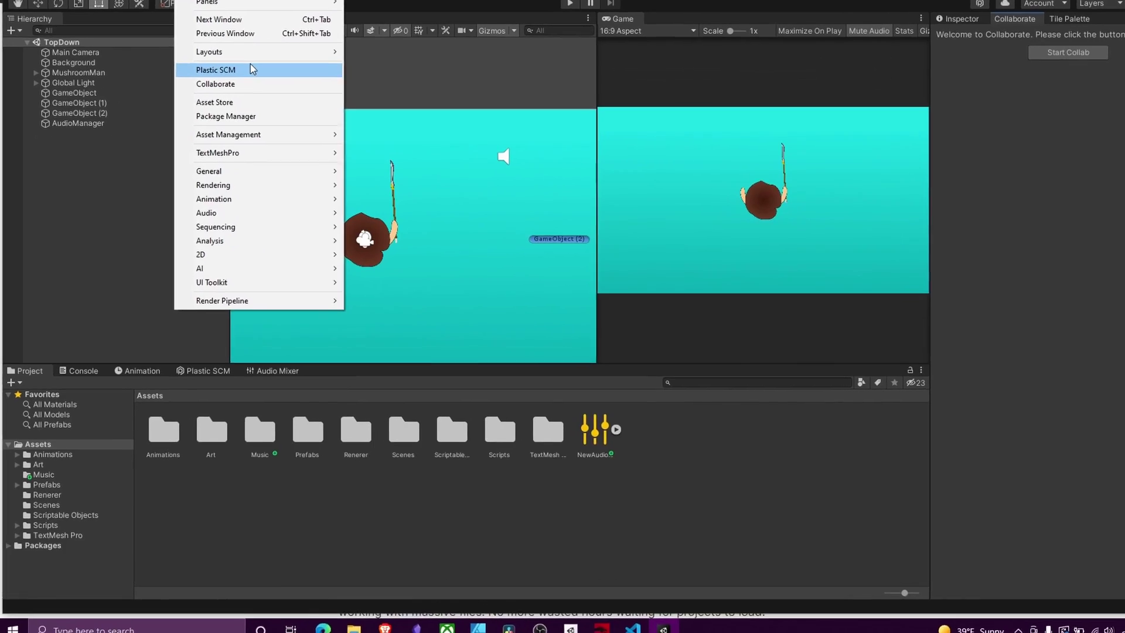
# - Open Window > Plastic SCM to list the 2 changed and 3 added pending files
pyautogui.click(361, 154)
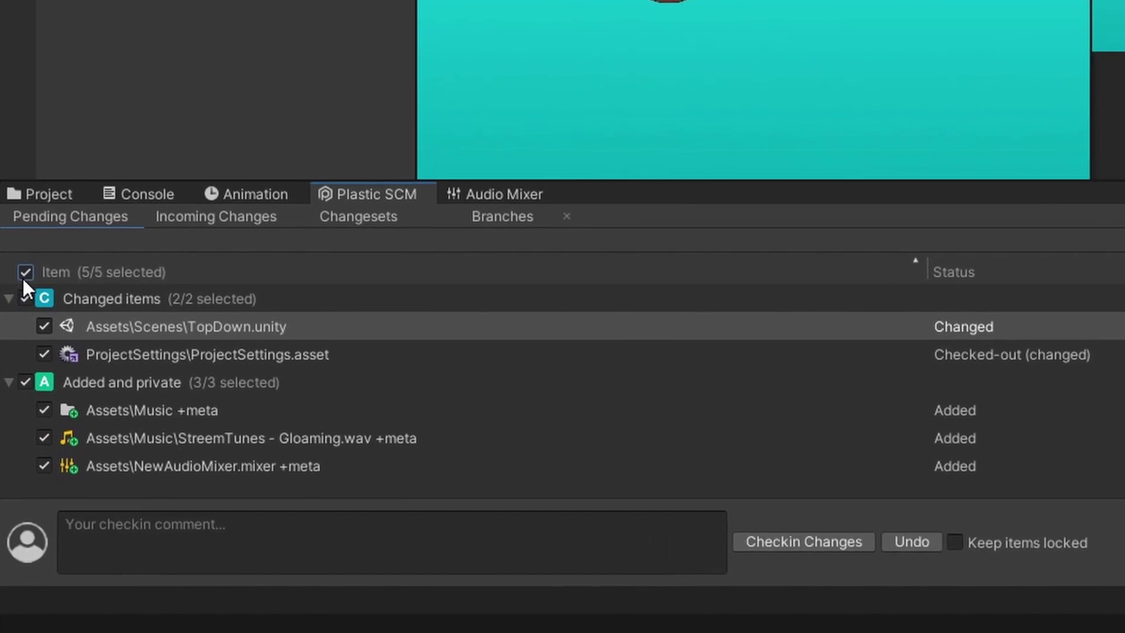
# - Select all five pending changes and check them in with the comment 'init'
pyautogui.click(21, 353)
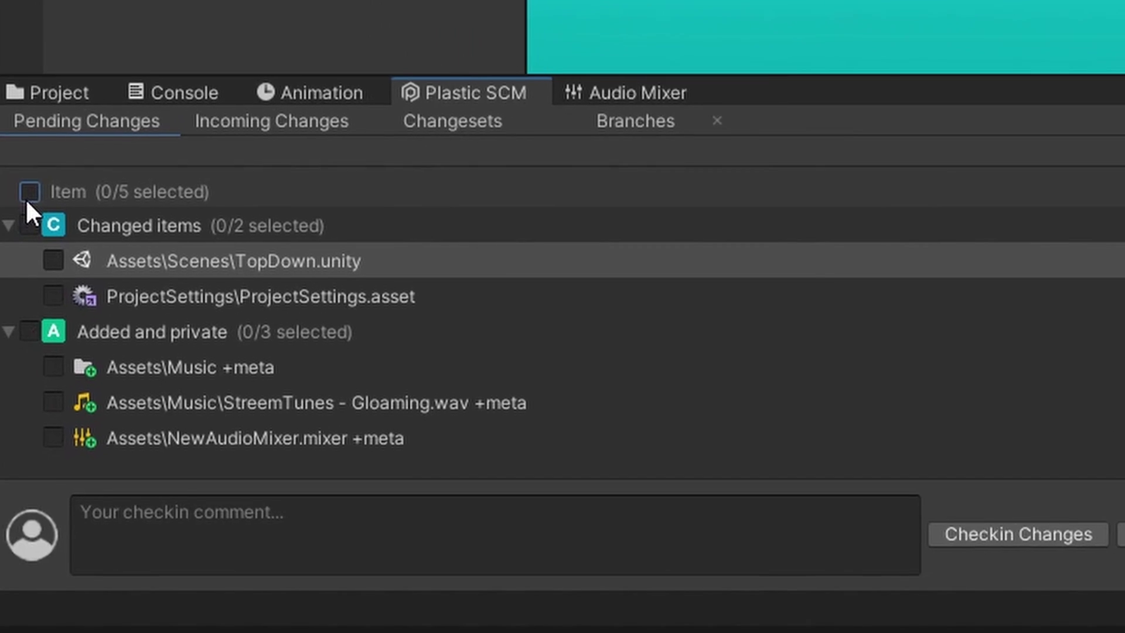
pyautogui.click(21, 352)
pyautogui.click(21, 352)
pyautogui.click(31, 181)
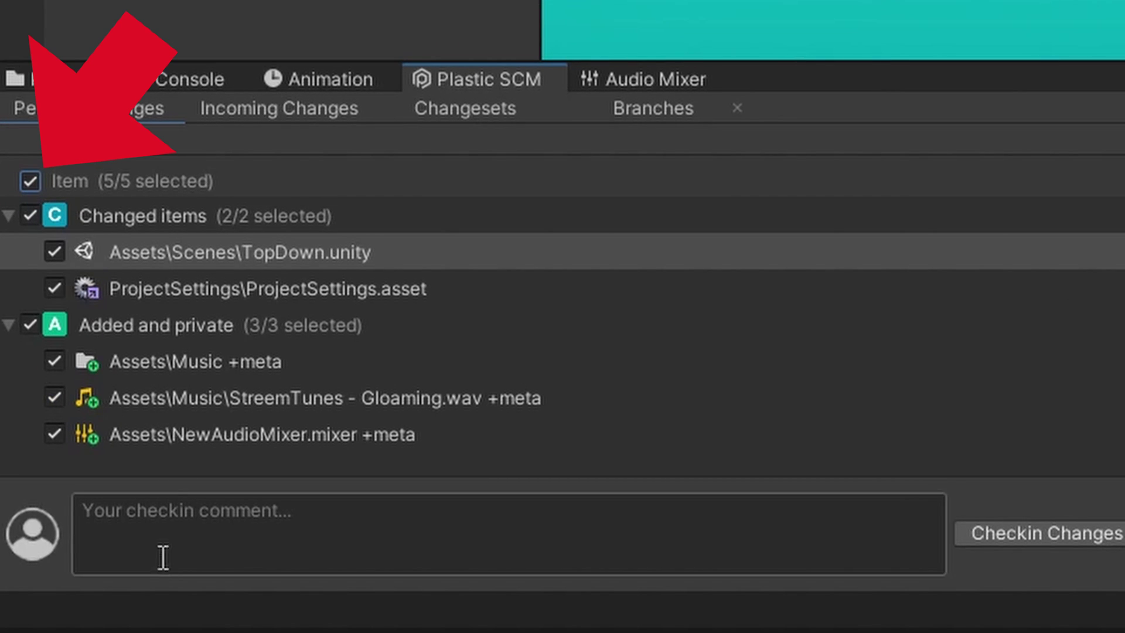
pyautogui.click(302, 552)
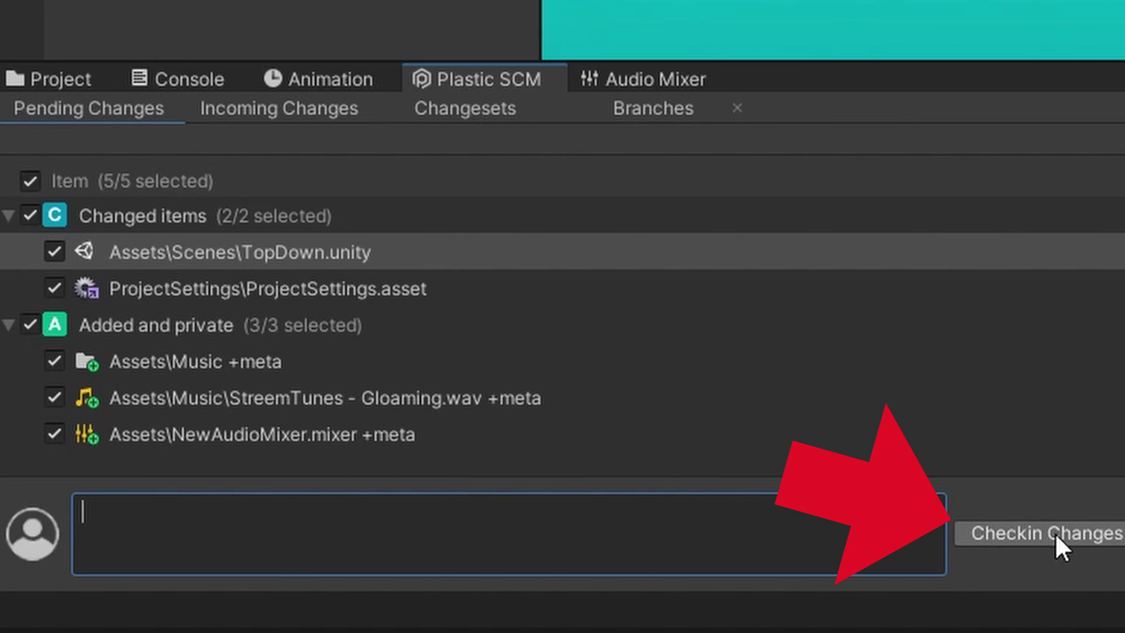
pyautogui.write('init')
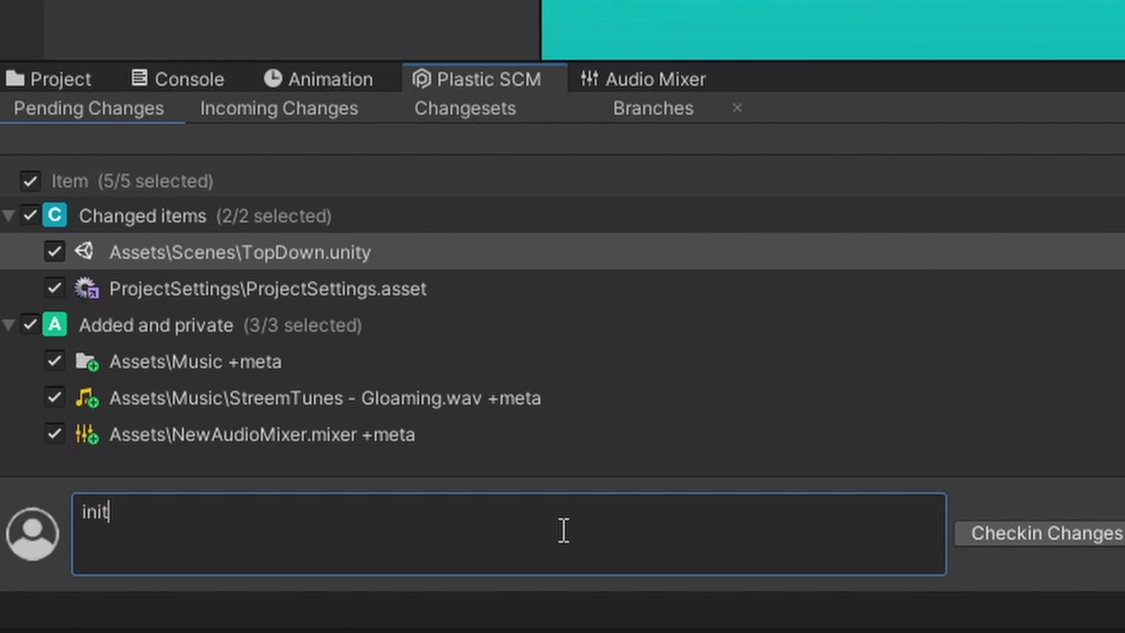
pyautogui.click(1046, 535)
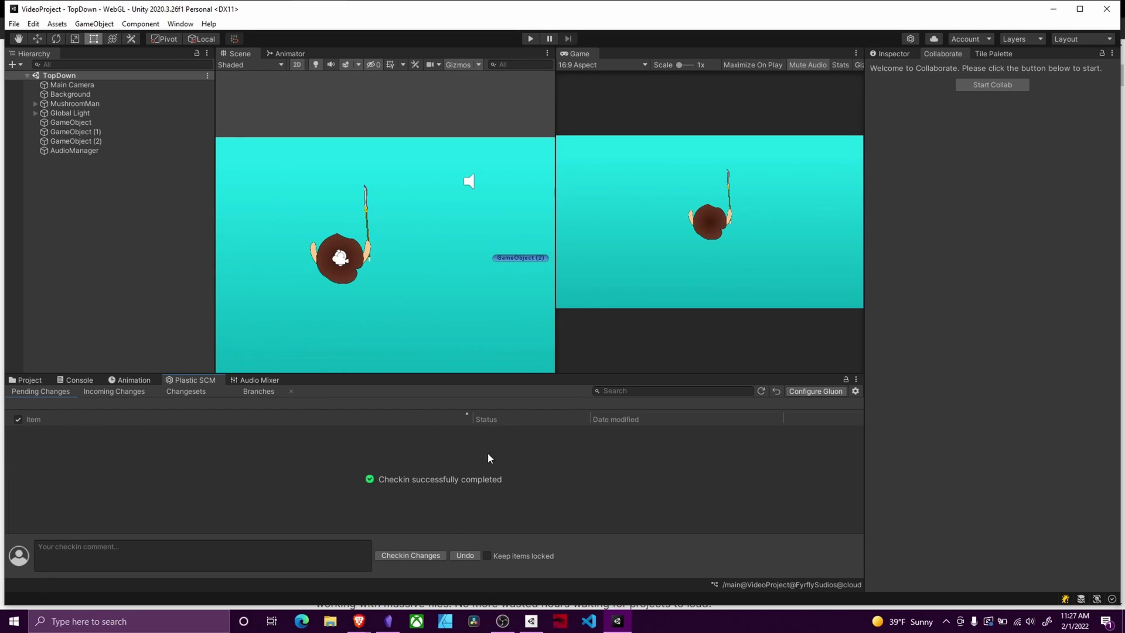
# - In Brave, search 'unity 3d', go to unity.com and sign in to the Unity account
pyautogui.moveTo(360, 620)
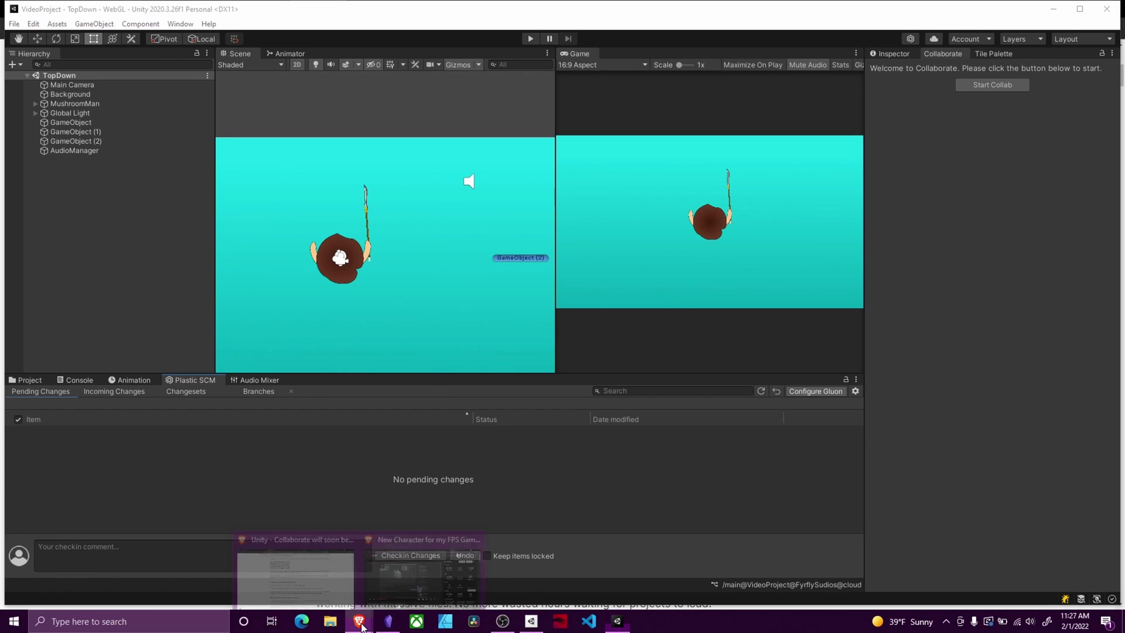
pyautogui.moveTo(429, 572)
pyautogui.click(382, 571)
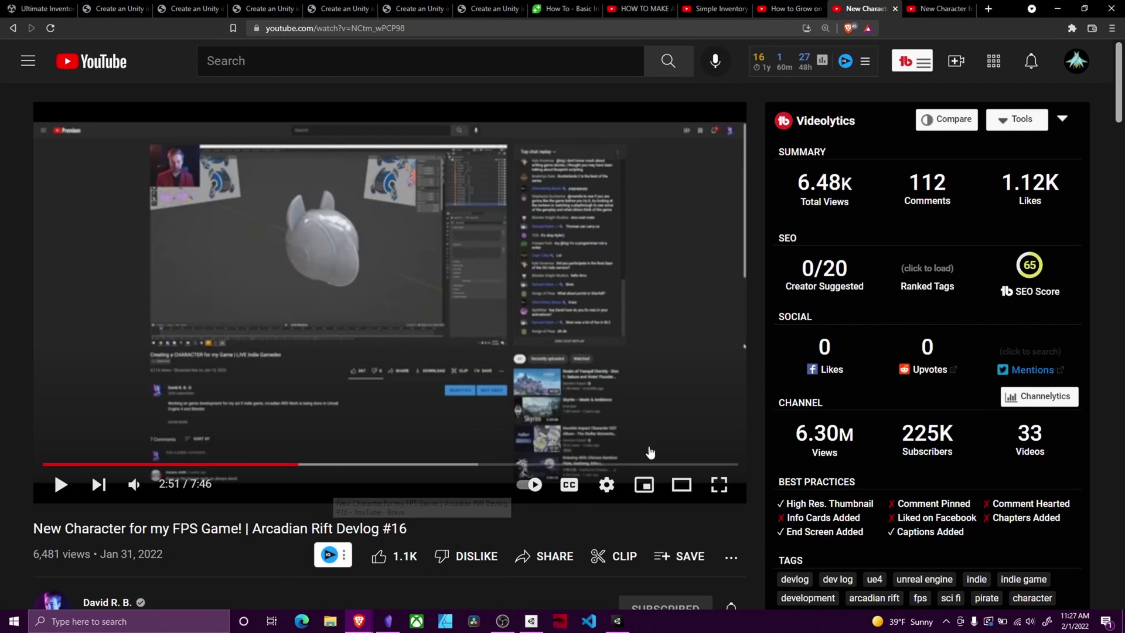
pyautogui.click(989, 9)
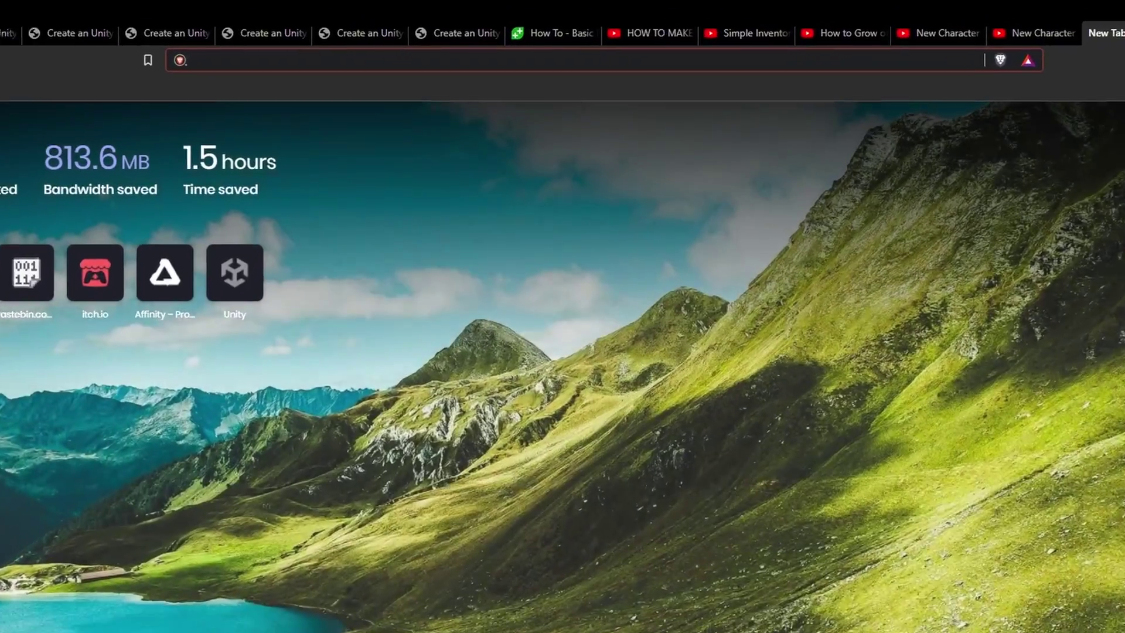
pyautogui.write('uni')
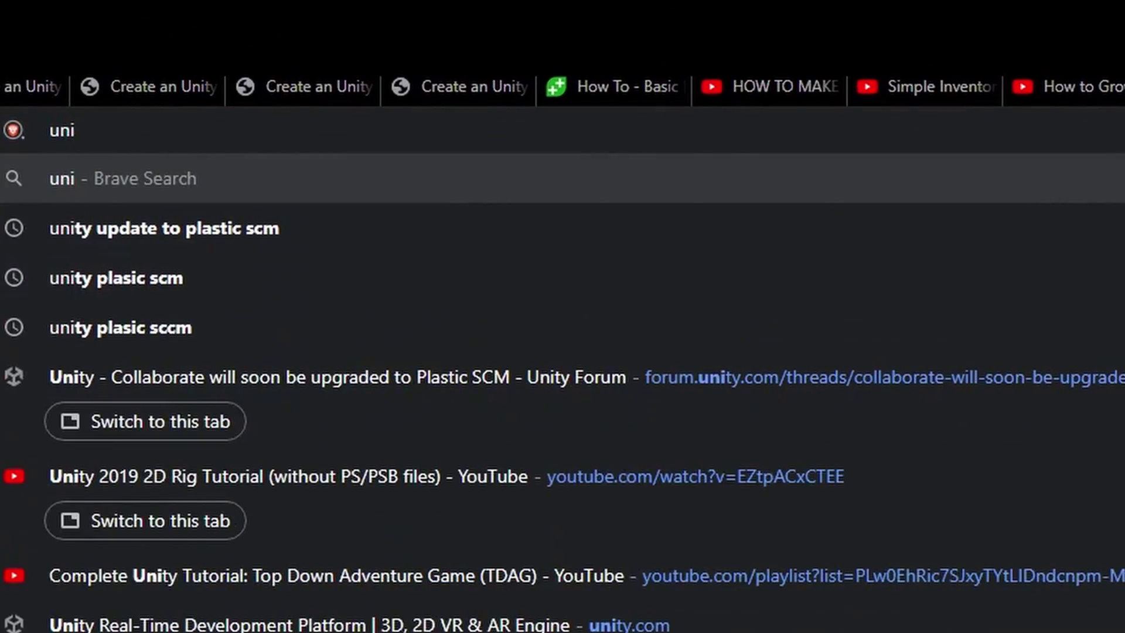
pyautogui.write('ty 3d')
pyautogui.press('Return')
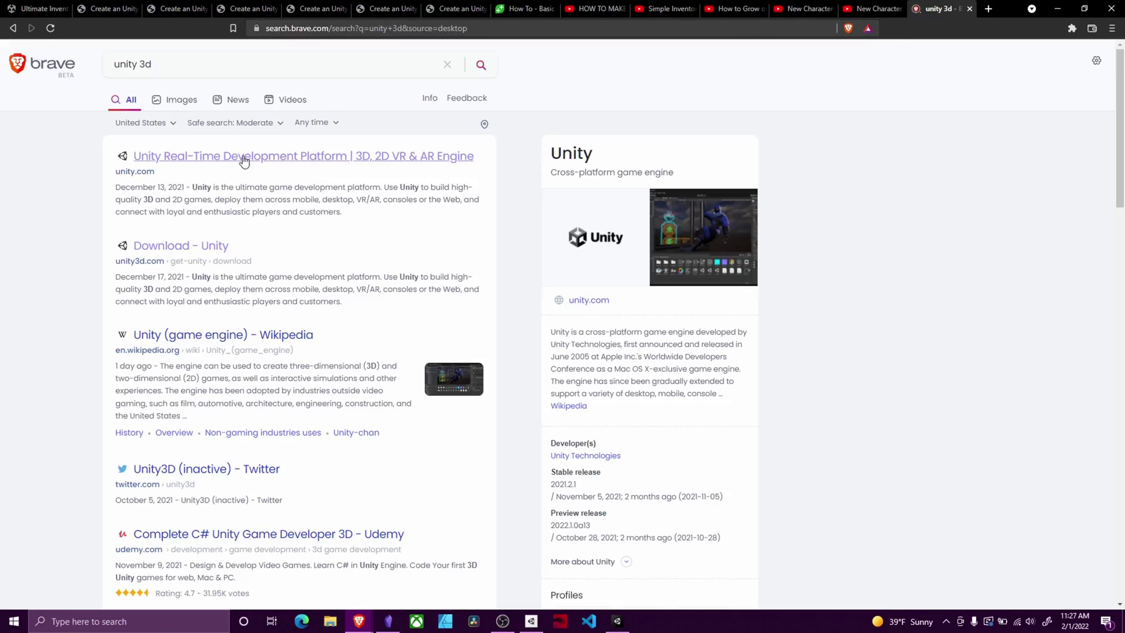
pyautogui.click(244, 158)
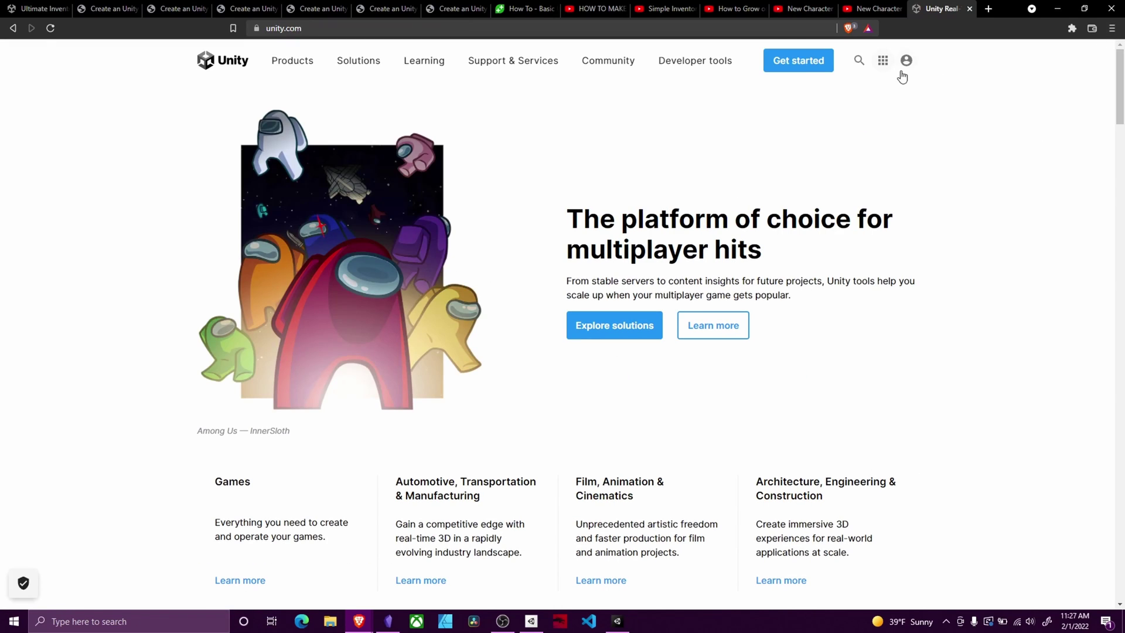
pyautogui.click(904, 65)
pyautogui.click(856, 125)
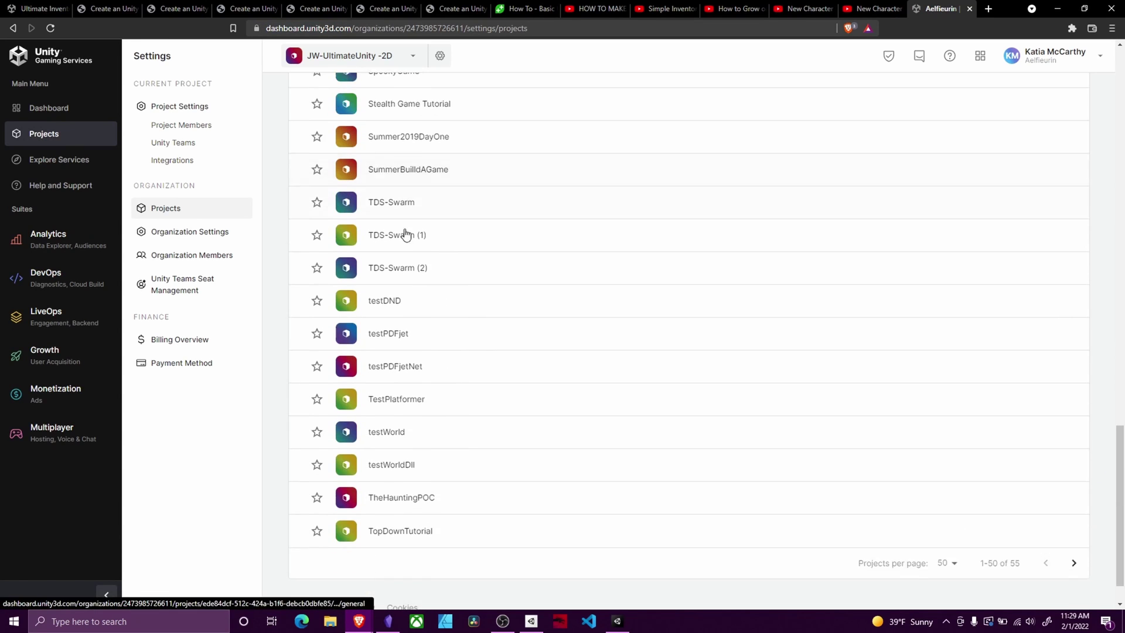
# - Open TDS-Swarm's settings and start archiving it, but dismiss the archive prompt
pyautogui.scroll(20, 417, 398)
pyautogui.scroll(-20, 422, 306)
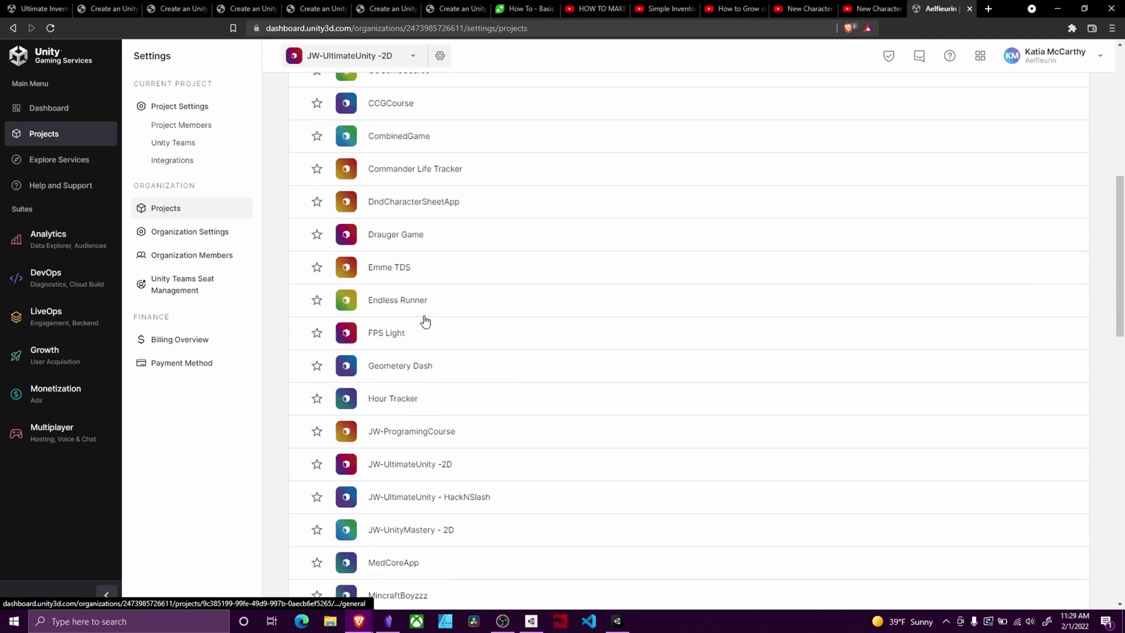
pyautogui.click(413, 157)
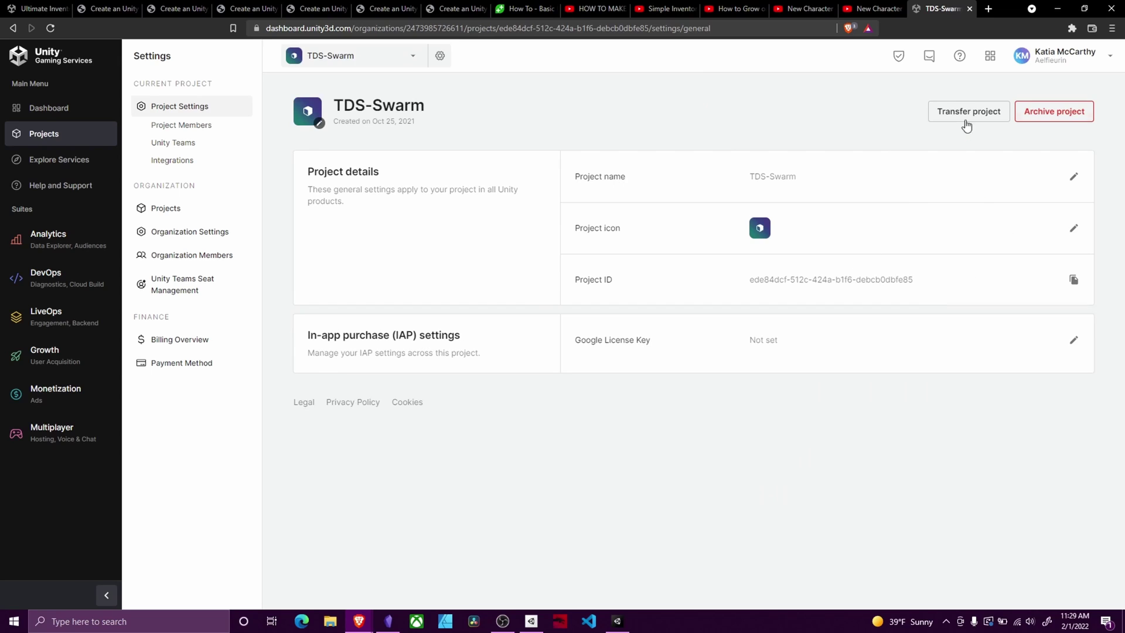
pyautogui.click(1046, 117)
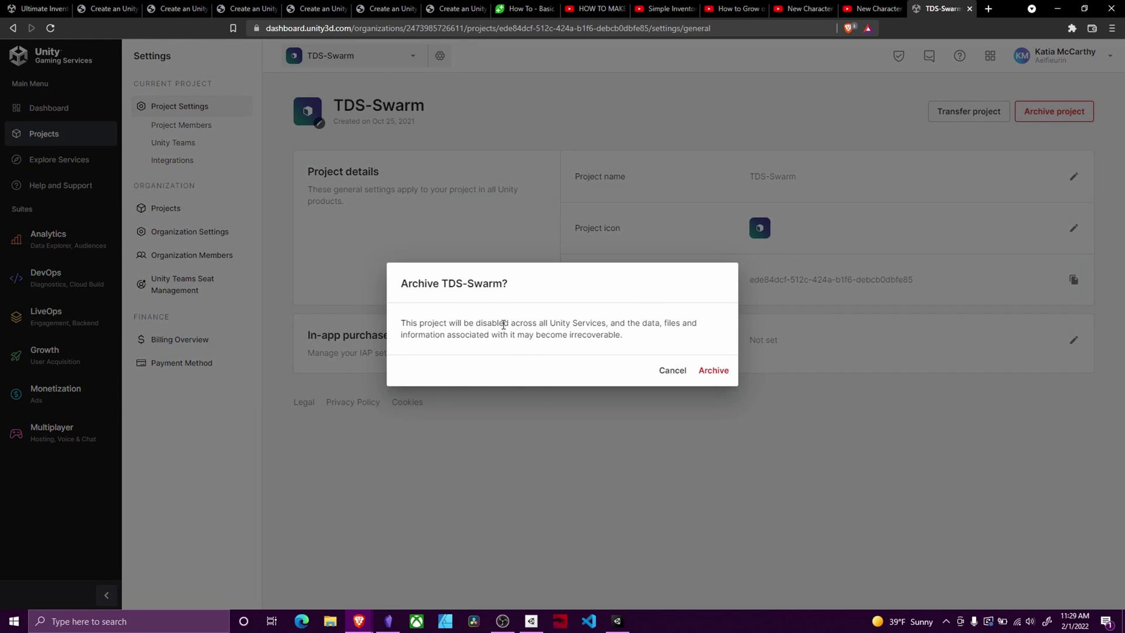
pyautogui.moveTo(449, 324); pyautogui.dragTo(593, 447)
pyautogui.click(674, 462)
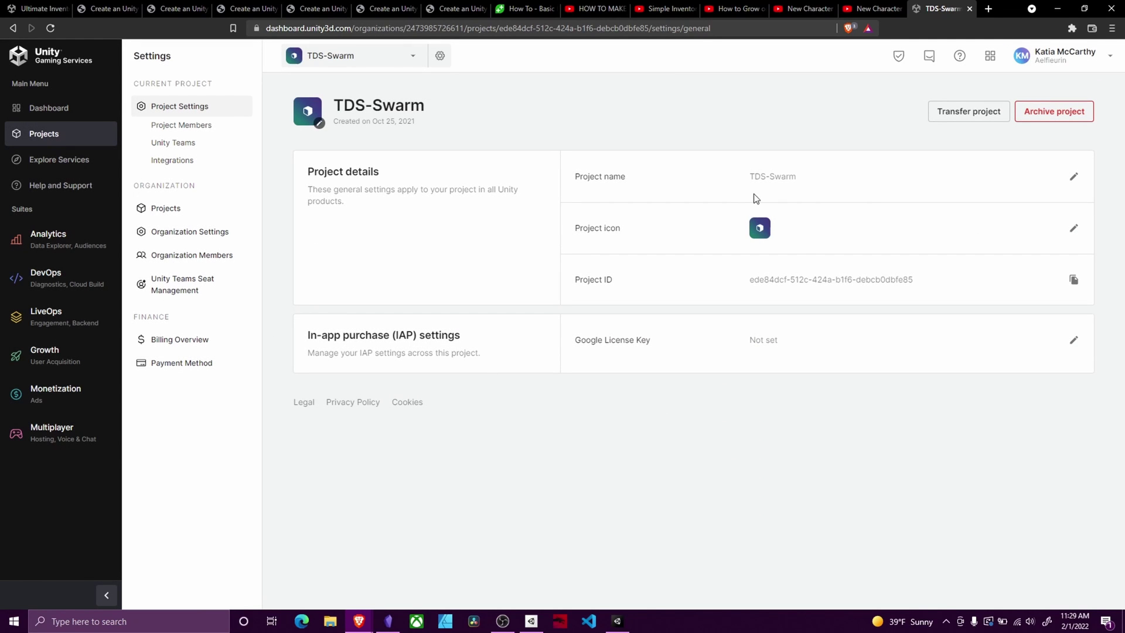